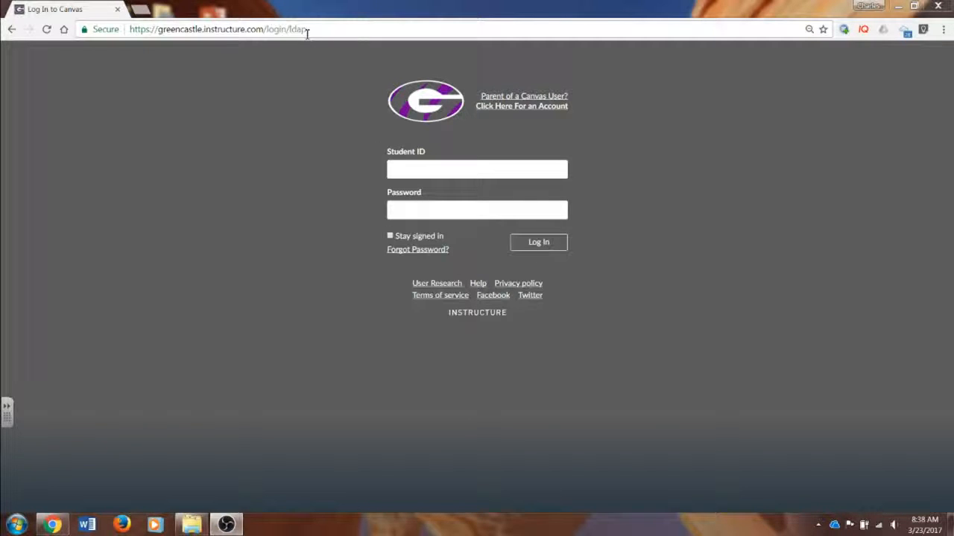
Step: Log in to the Greencastle Canvas site by entering the user ID and the account password
left_click(419, 170)
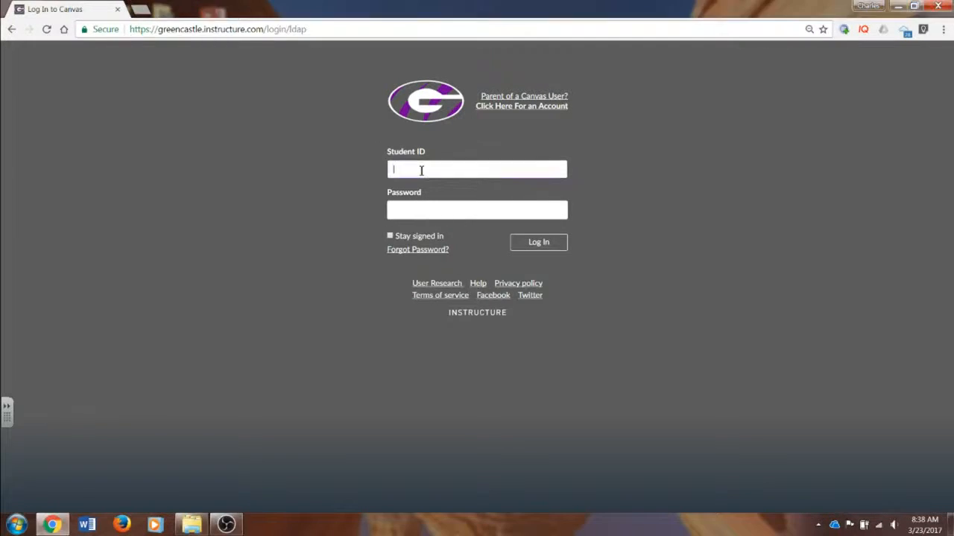
key("Tab")
type("•••••")
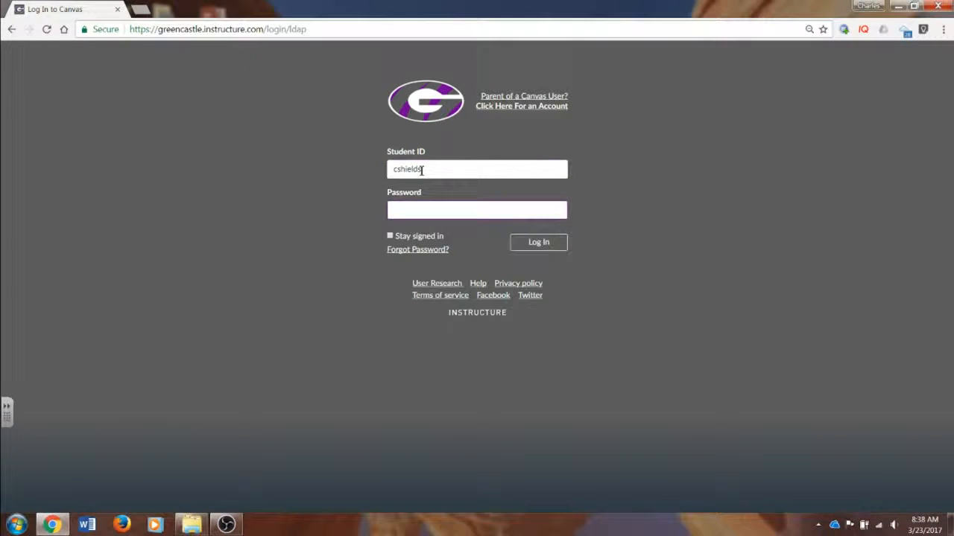
type("••••••••")
left_click(541, 247)
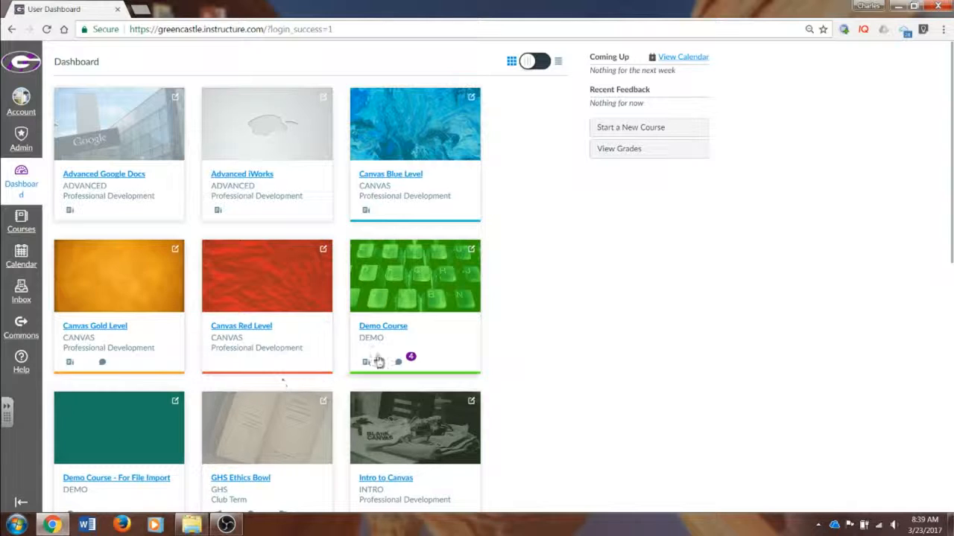
Step: Set up a content import for "Demo Course - For File Import" with the content type Canvas Course Export Package
left_click(140, 481)
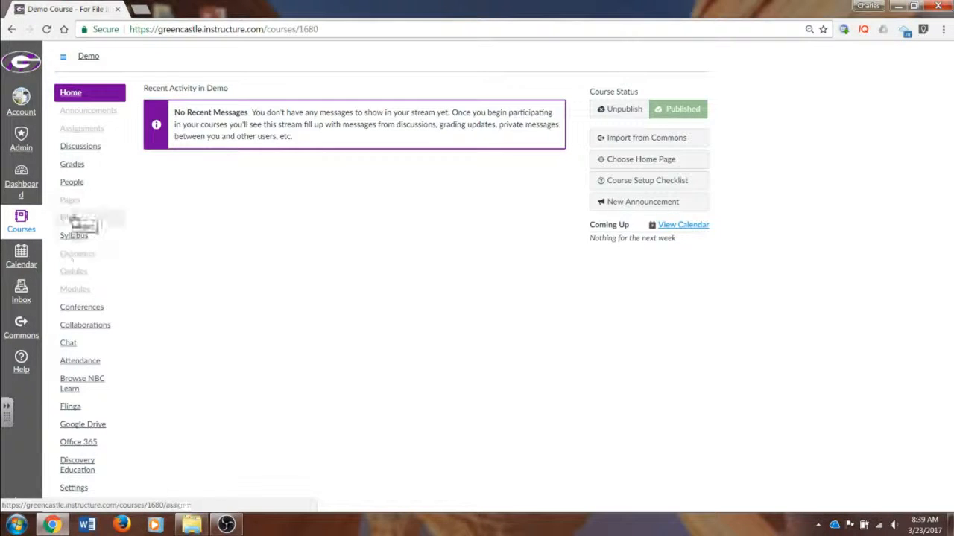
left_click(79, 489)
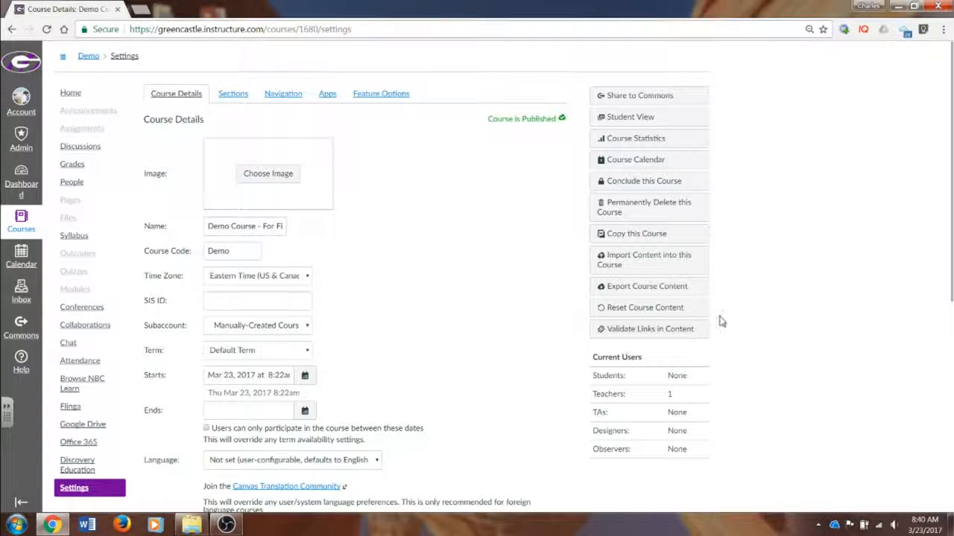
left_click(671, 270)
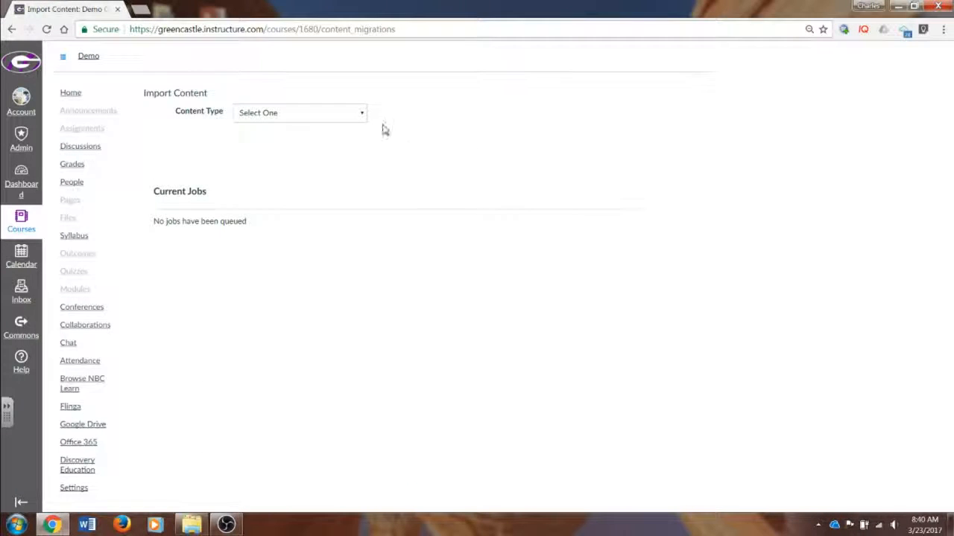
left_click(362, 114)
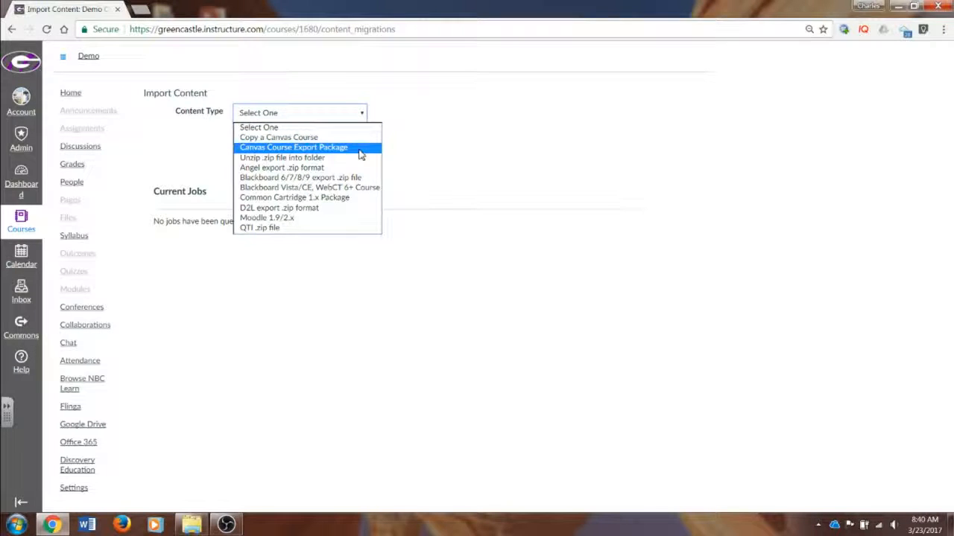
left_click(360, 154)
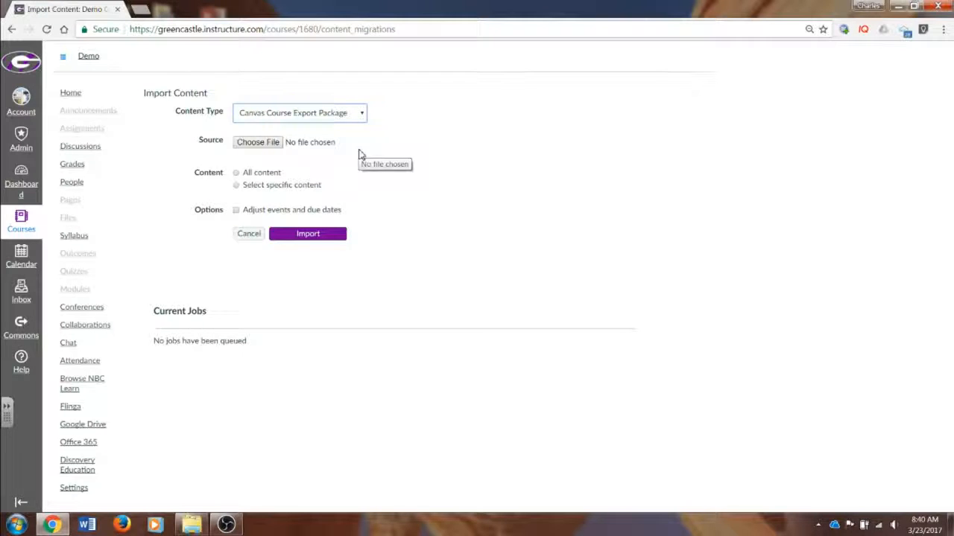
Step: Choose demo-course-export.imscc from the PortableApps.com (F:) drive as the import source and include all content
left_click(273, 143)
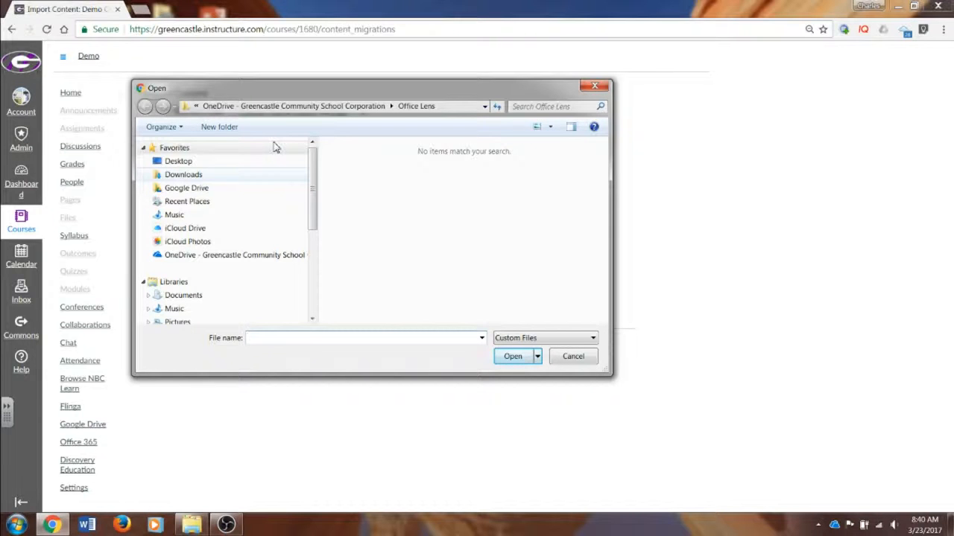
left_click_drag(313, 181, 316, 250)
scroll(316, 249, "up", 1)
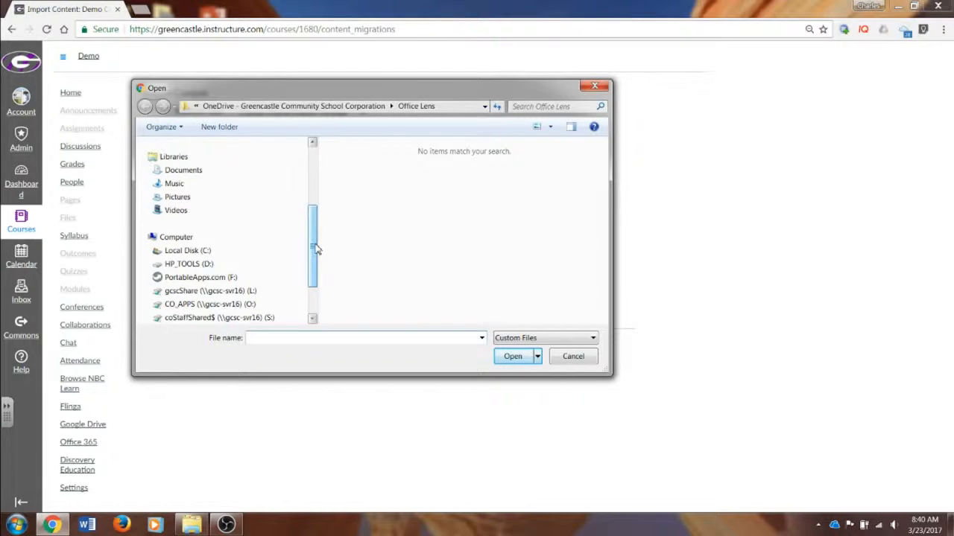
scroll(316, 249, "down", 1)
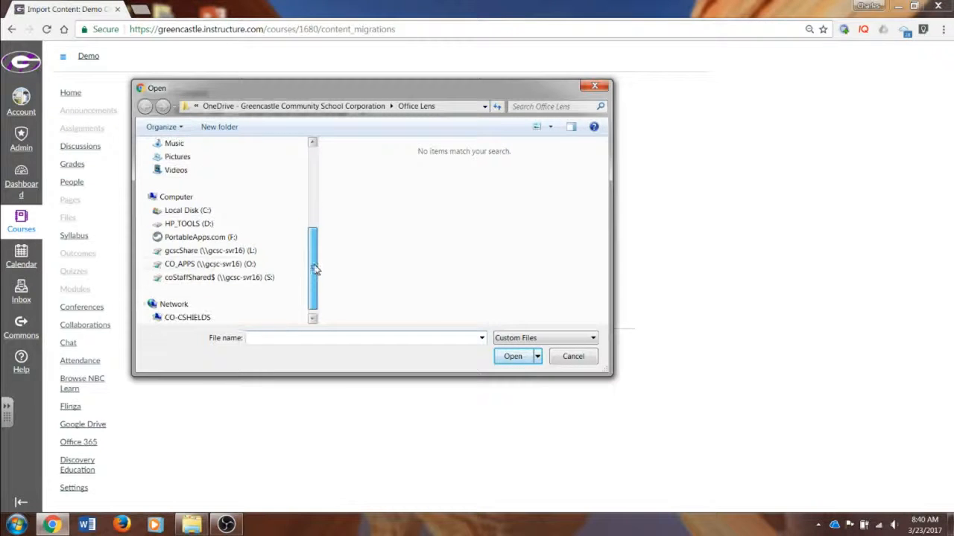
left_click(172, 239)
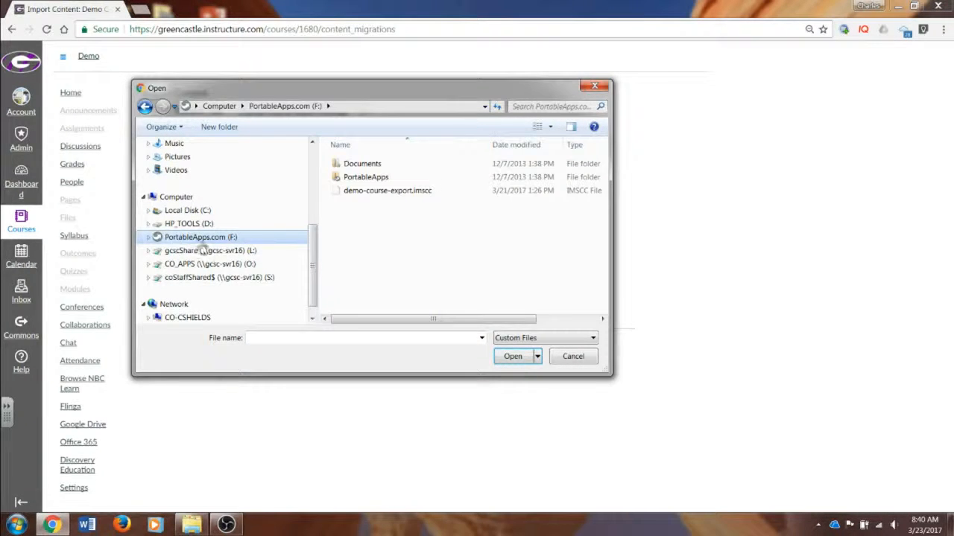
left_click(426, 195)
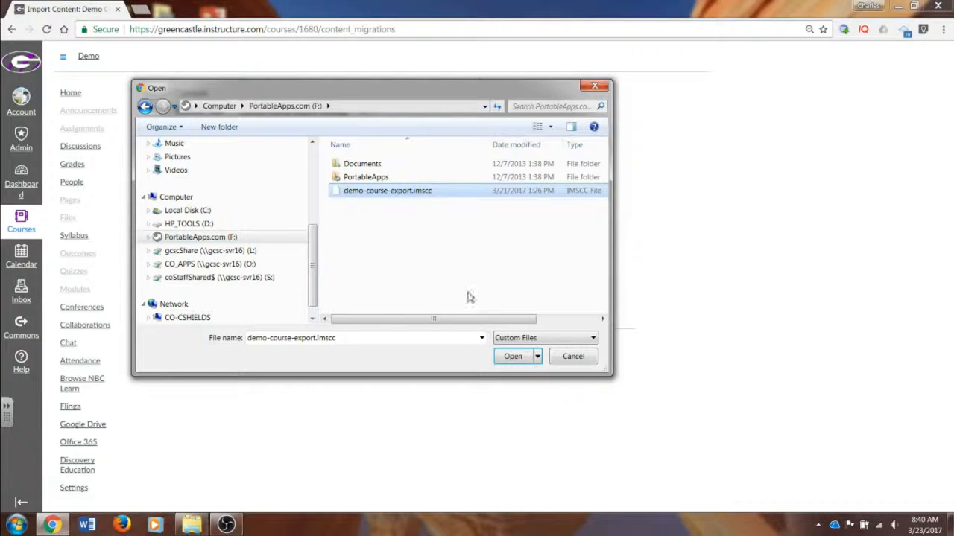
left_click(512, 357)
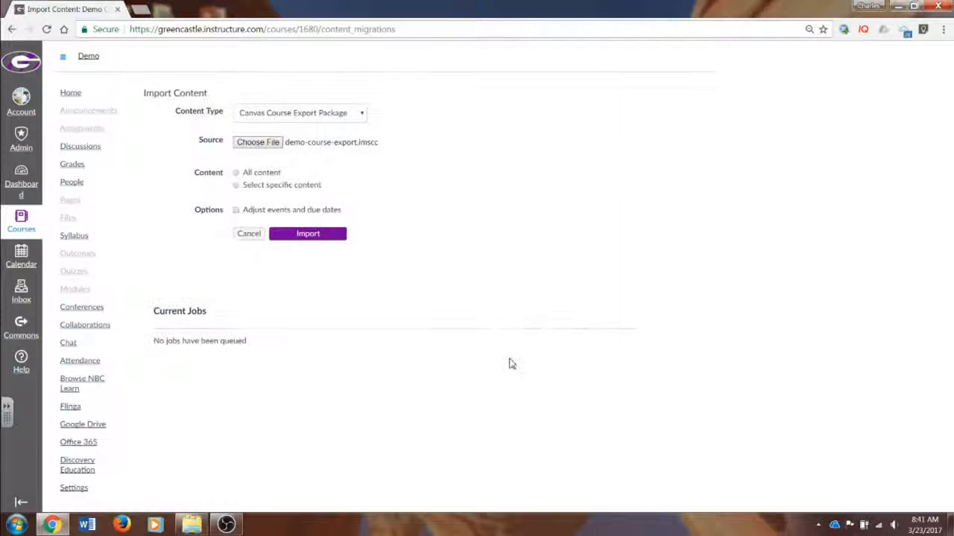
left_click(261, 190)
Step: Examine the date adjustment options for events and due dates, leaving the adjustment turned off
left_click(236, 210)
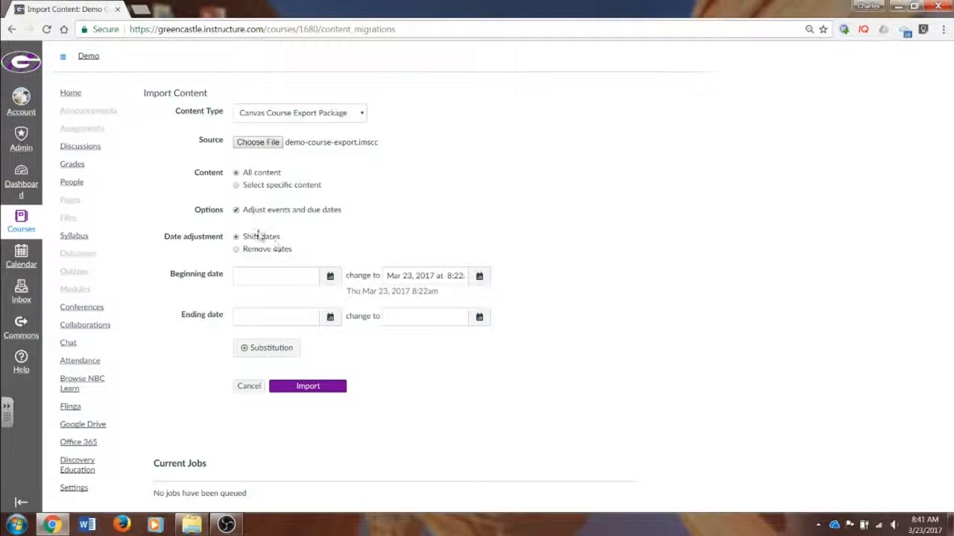
left_click(237, 211)
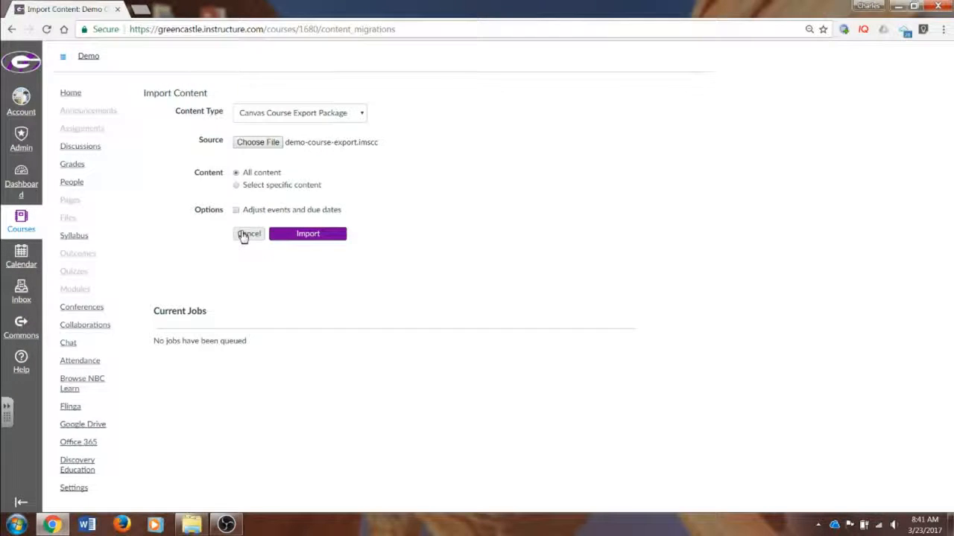
left_click(236, 210)
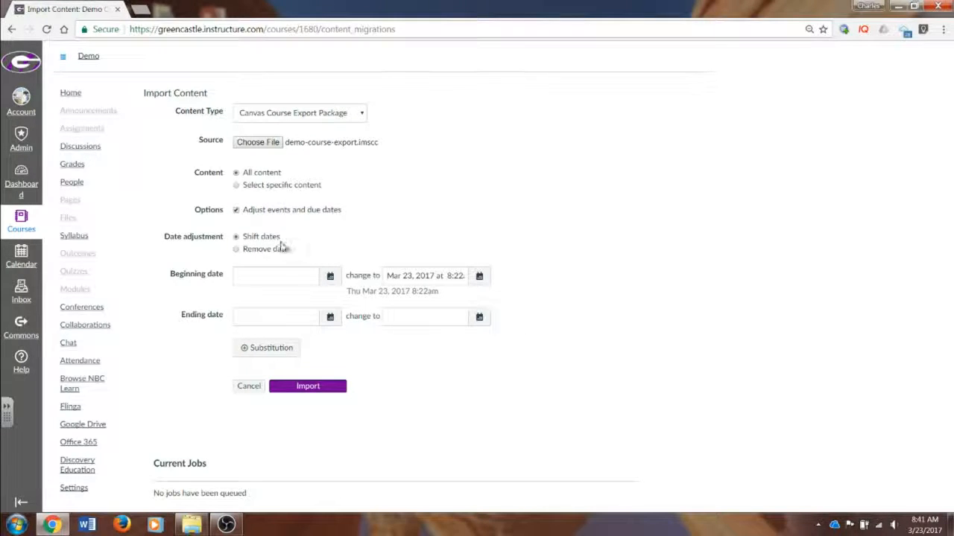
left_click(234, 212)
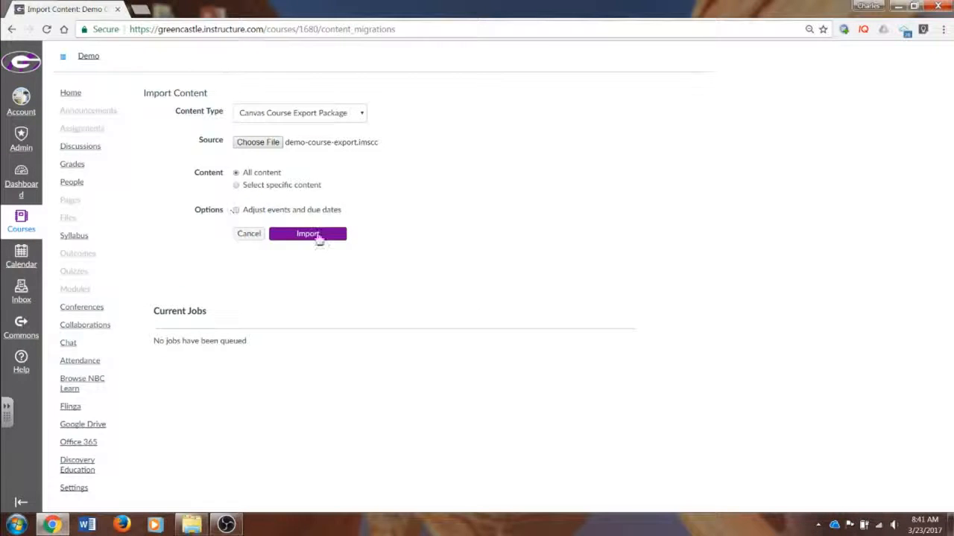
Step: Run the import of the export package and open the home page of the course it fills
left_click(328, 240)
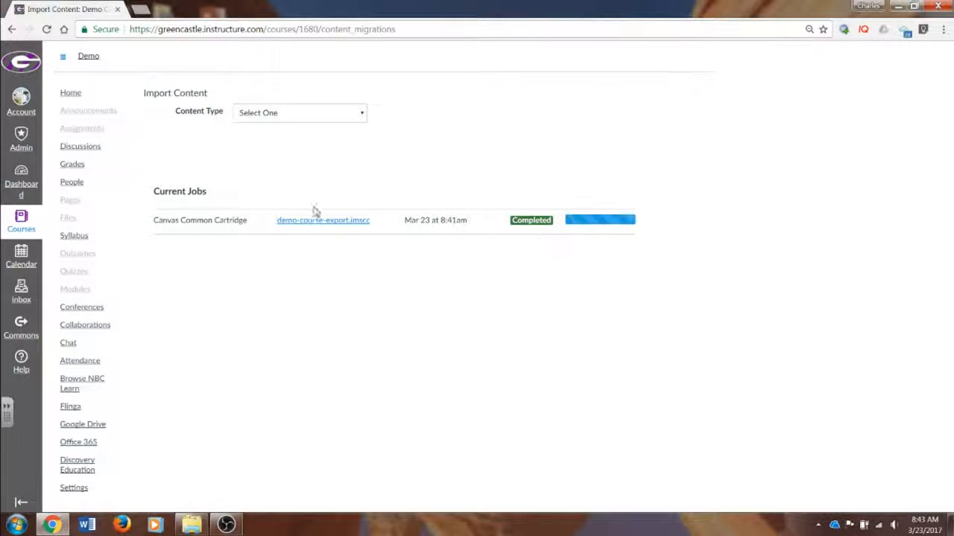
left_click(71, 95)
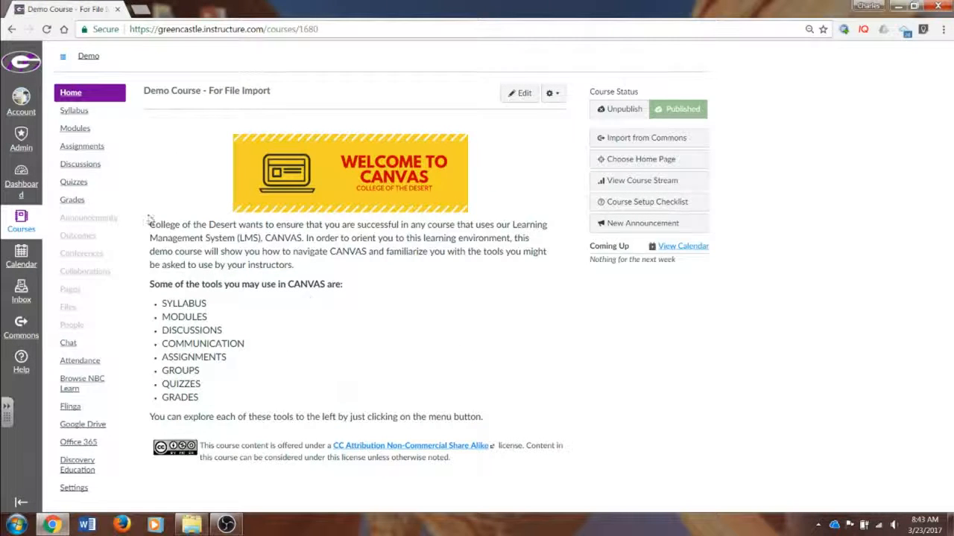
Step: Check the imported quizzes and compare the imported home page with that of the original Demo Course, ending on the dashboard
left_click(88, 187)
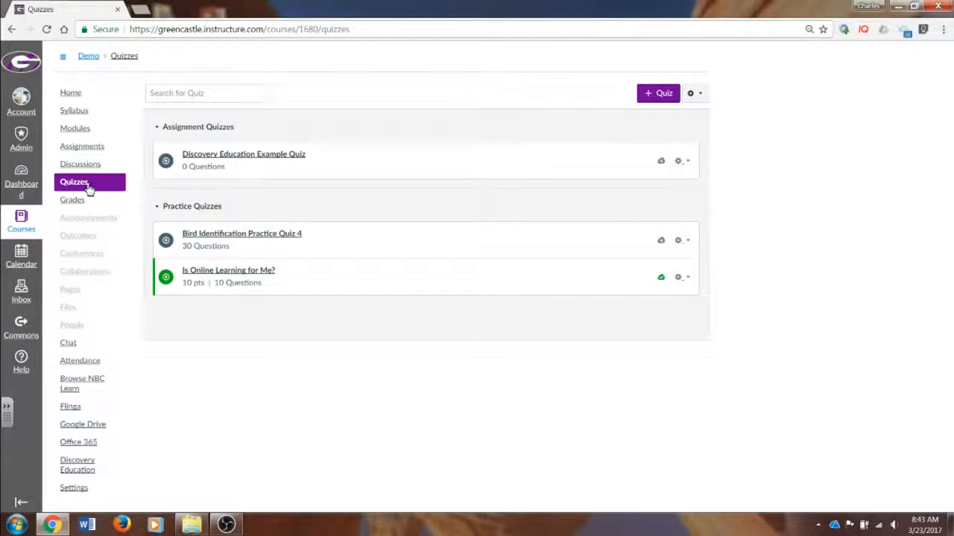
left_click(73, 95)
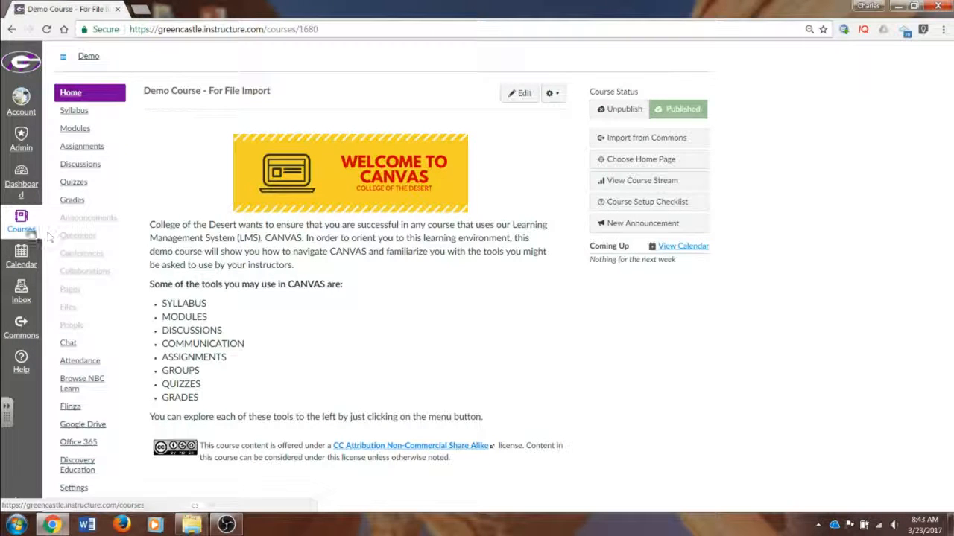
left_click(29, 193)
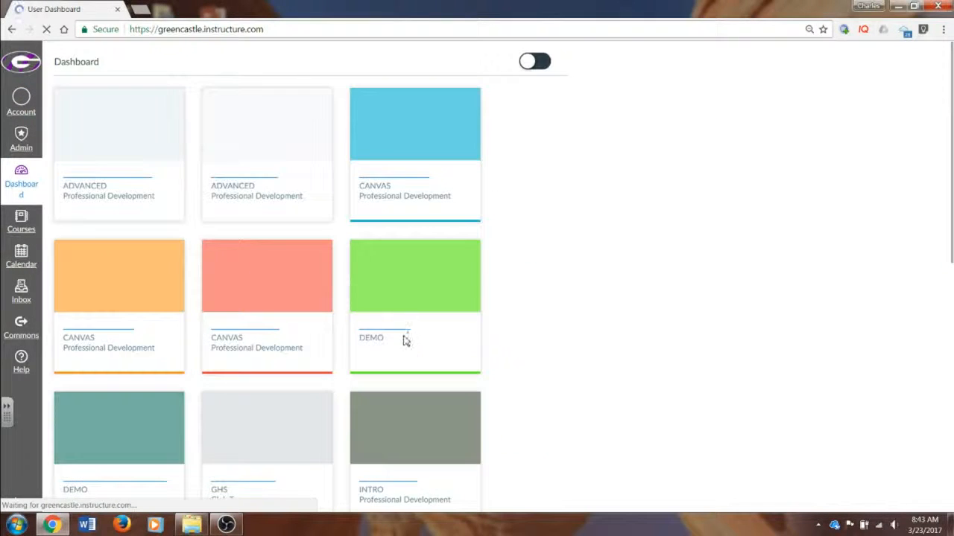
left_click(391, 328)
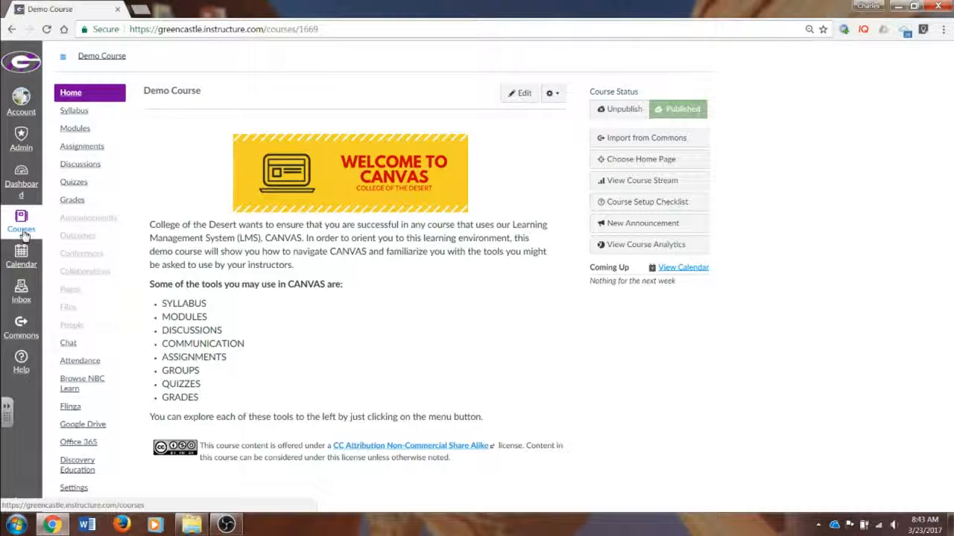
left_click(21, 179)
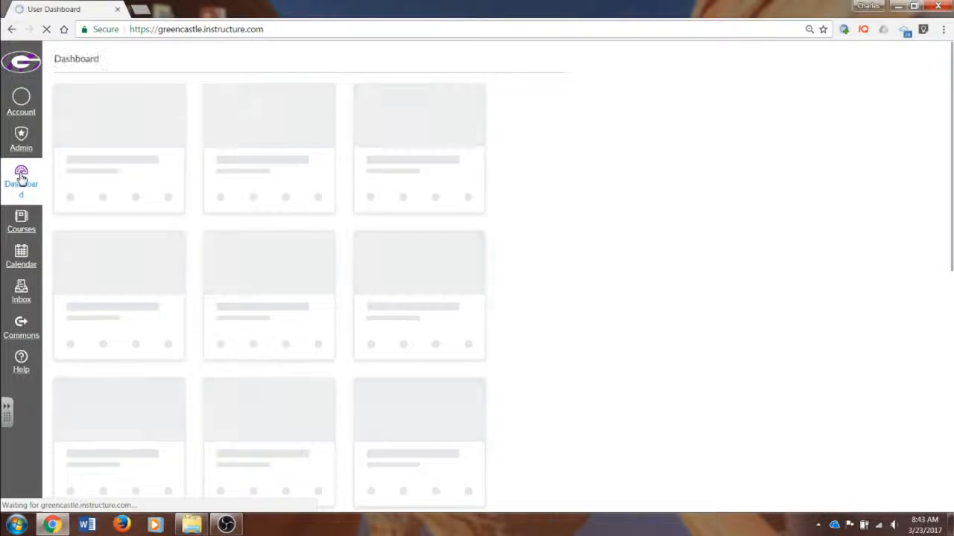